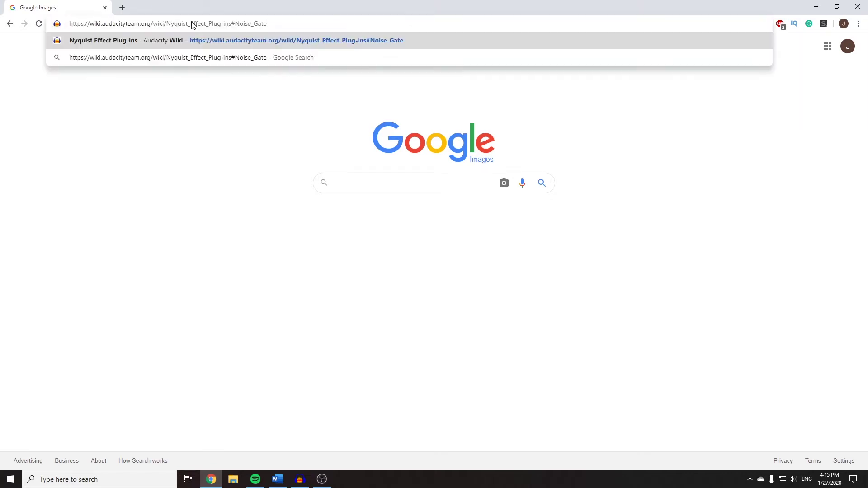
Load the wiki Nyquist plug-ins page and save the Noise Gate plug-in as Noisegate (1).ny.
{"action": "key", "text": "Return"}
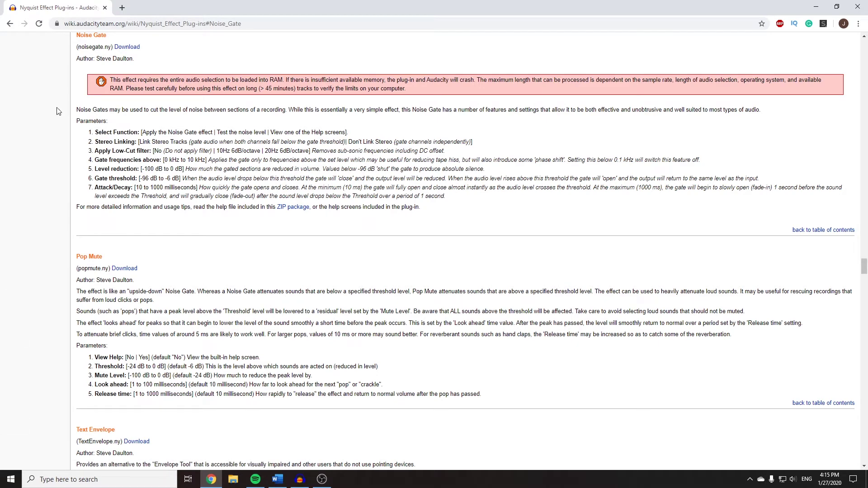
{"action": "left_click", "coordinate": [125, 47]}
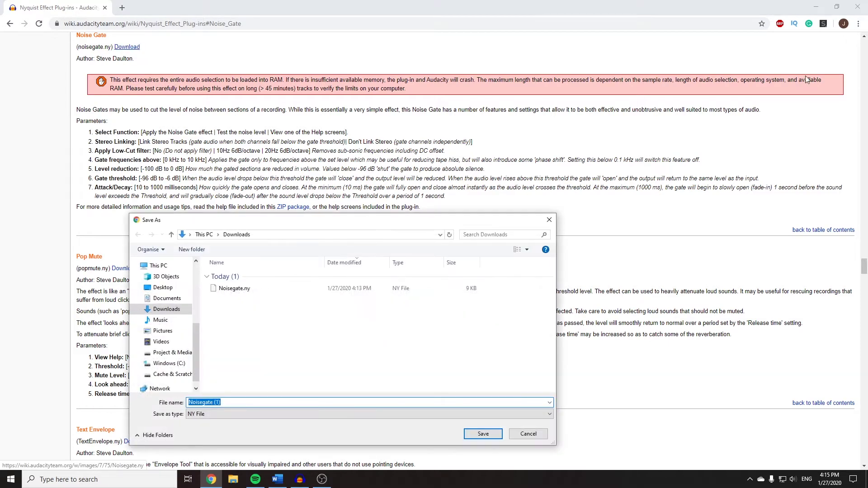
{"action": "left_click", "coordinate": [483, 436]}
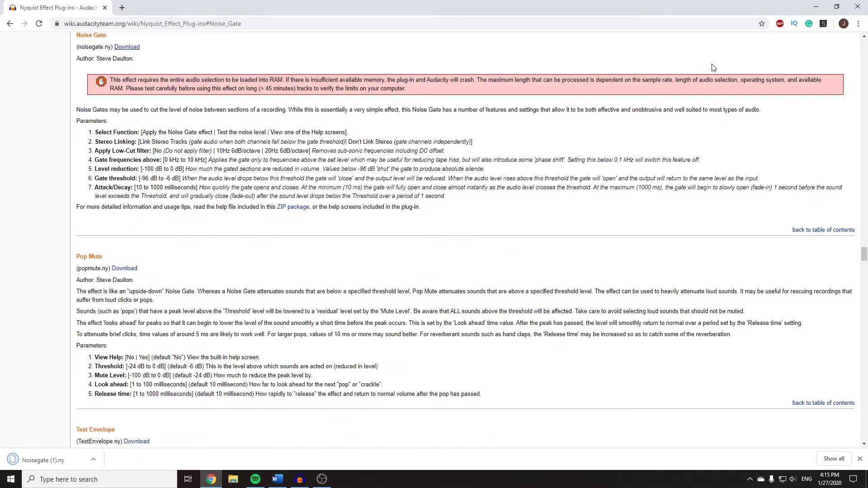
Show the download in its folder and browse to C:\Program Files (x86)\Audacity\Plug-Ins.
{"action": "right_click", "coordinate": [37, 459]}
{"action": "left_click", "coordinate": [54, 431]}
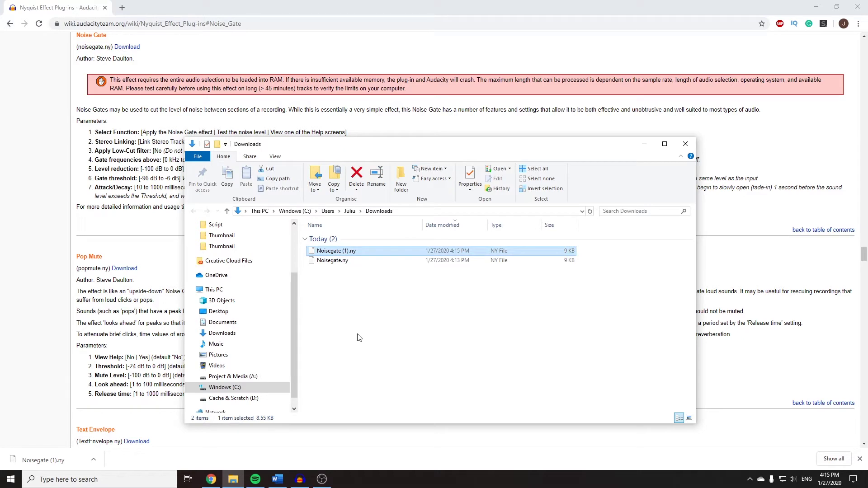
{"action": "mouse_move", "coordinate": [217, 366]}
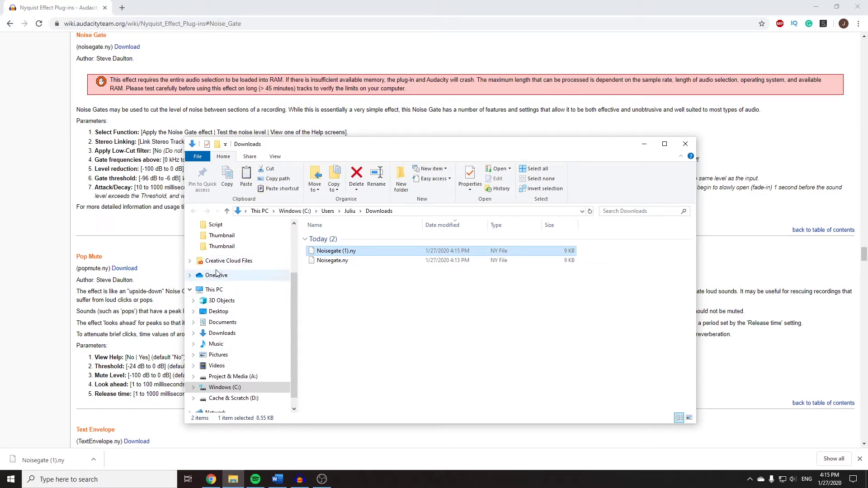
{"action": "left_click", "coordinate": [227, 388]}
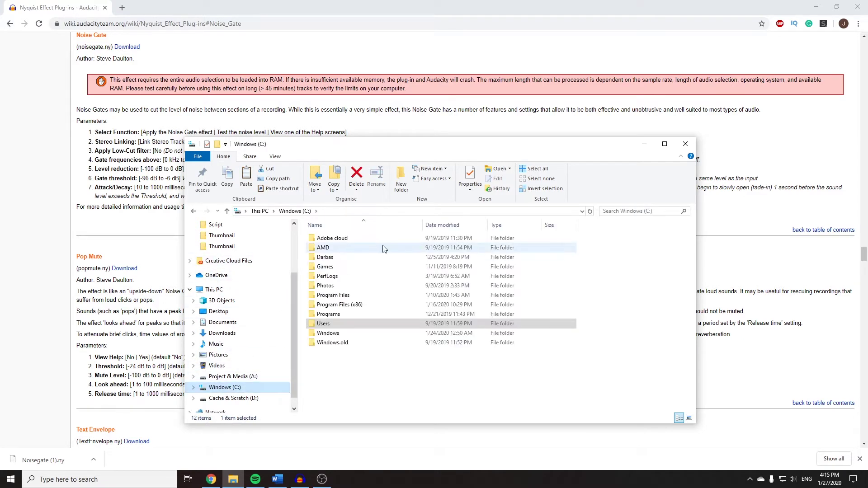
{"action": "double_click", "coordinate": [351, 305]}
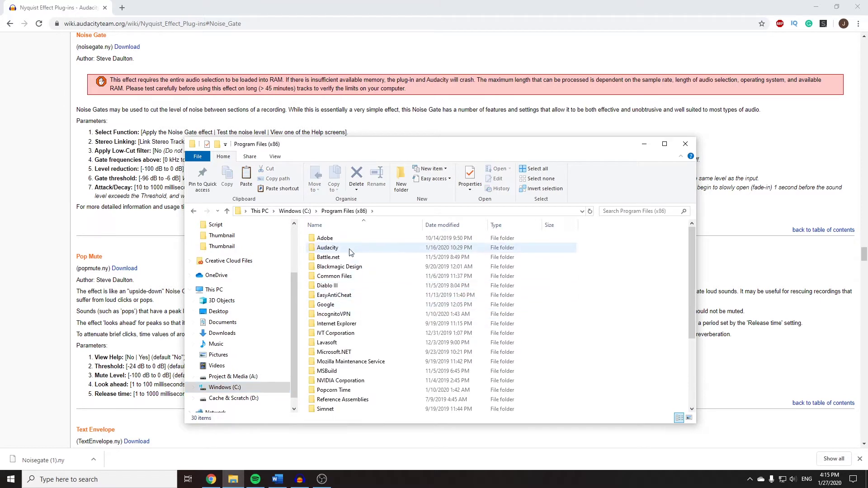
{"action": "double_click", "coordinate": [334, 248]}
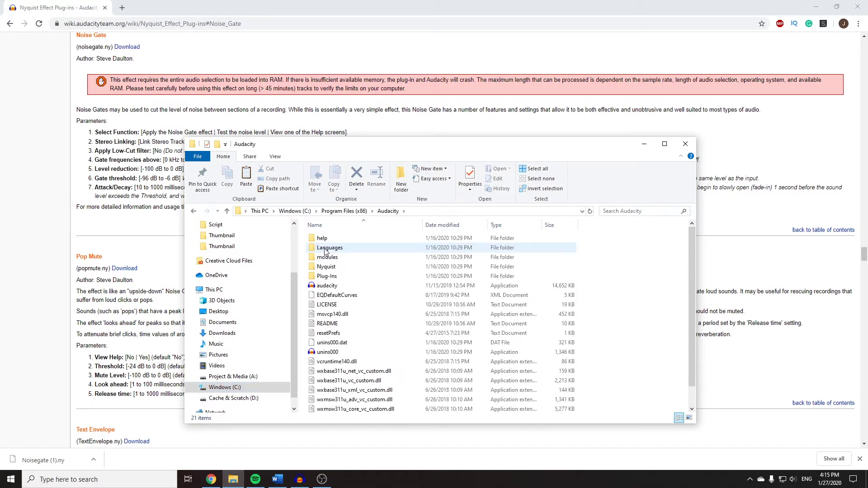
{"action": "double_click", "coordinate": [330, 276]}
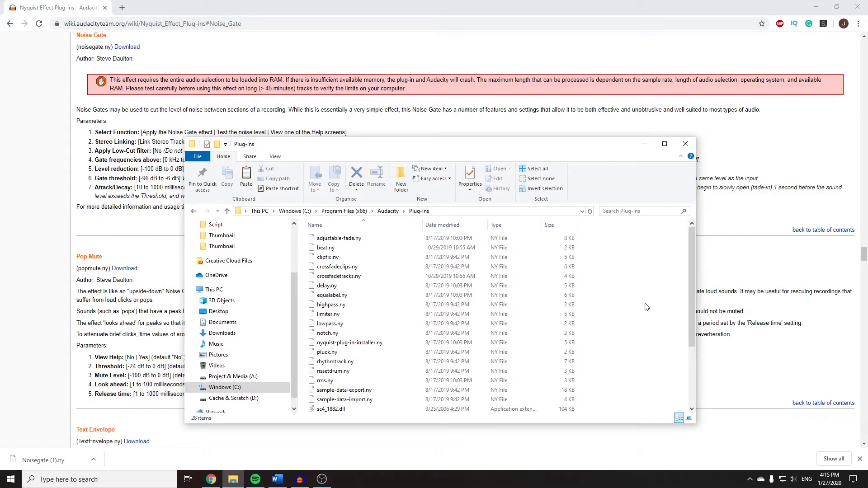
Paste Noisegate (1).ny into Plug-Ins with administrator permission, then minimize Explorer.
{"action": "key", "text": "ctrl+v"}
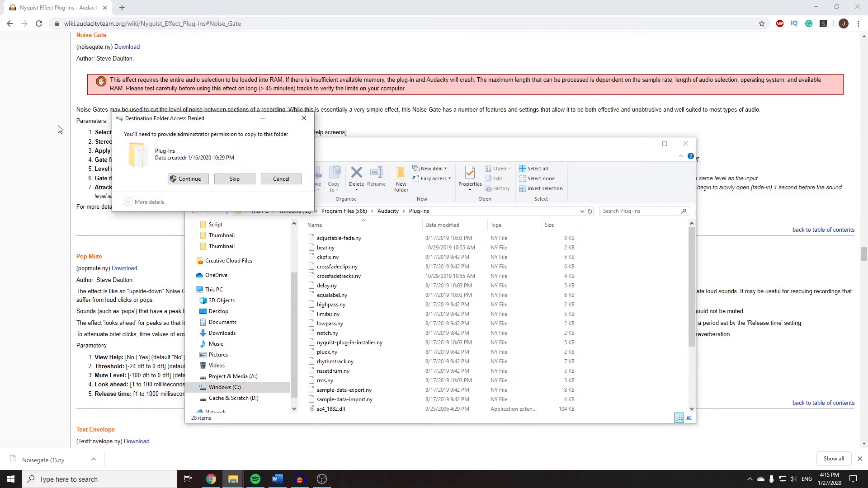
{"action": "left_click", "coordinate": [189, 179]}
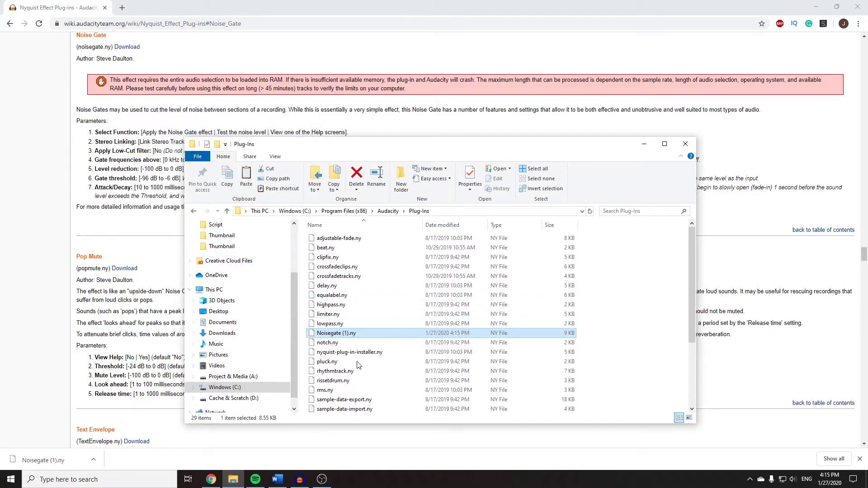
{"action": "left_click", "coordinate": [0, 238]}
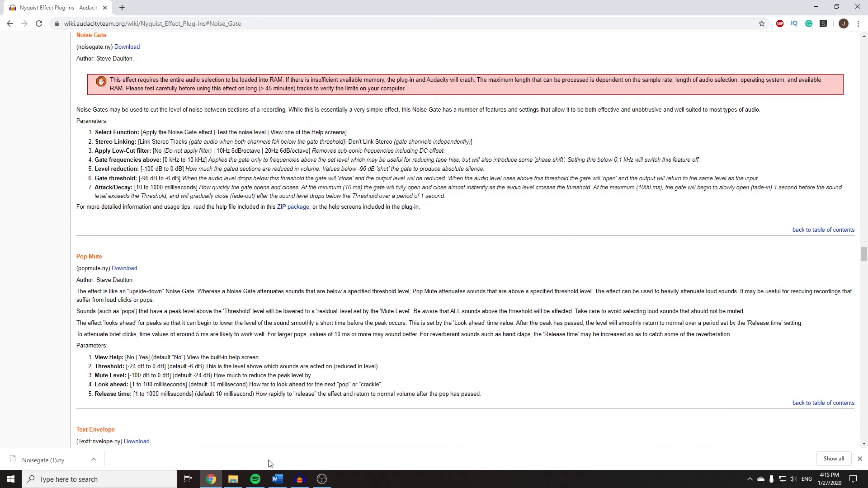
Enable Noisegate (1) in Audacity's Add / Remove Plug-ins manager and confirm with OK.
{"action": "left_click", "coordinate": [299, 479]}
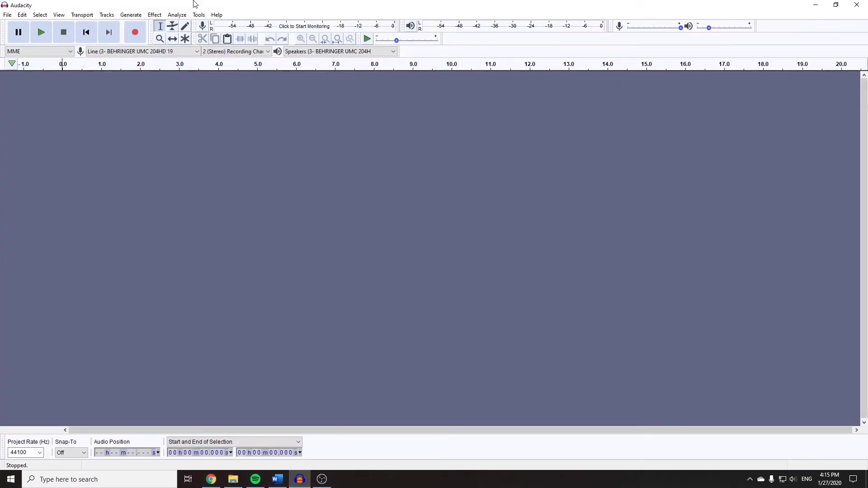
{"action": "left_click", "coordinate": [216, 14]}
{"action": "mouse_move", "coordinate": [198, 15]}
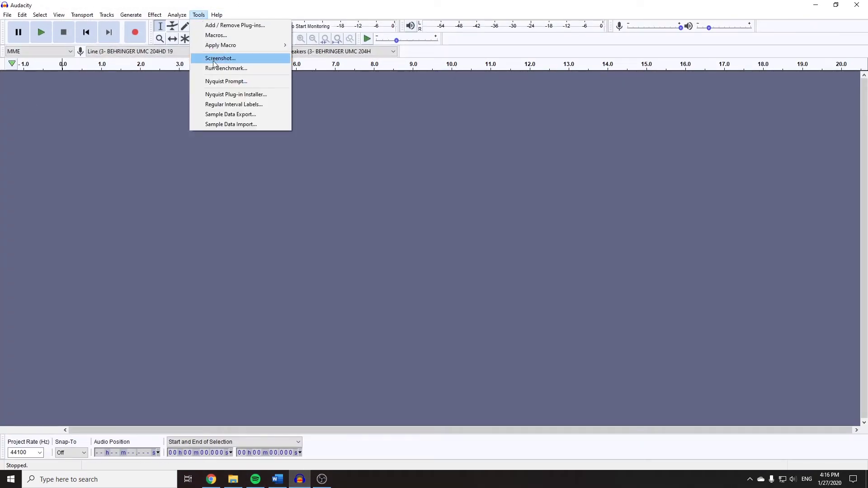
{"action": "left_click", "coordinate": [226, 26]}
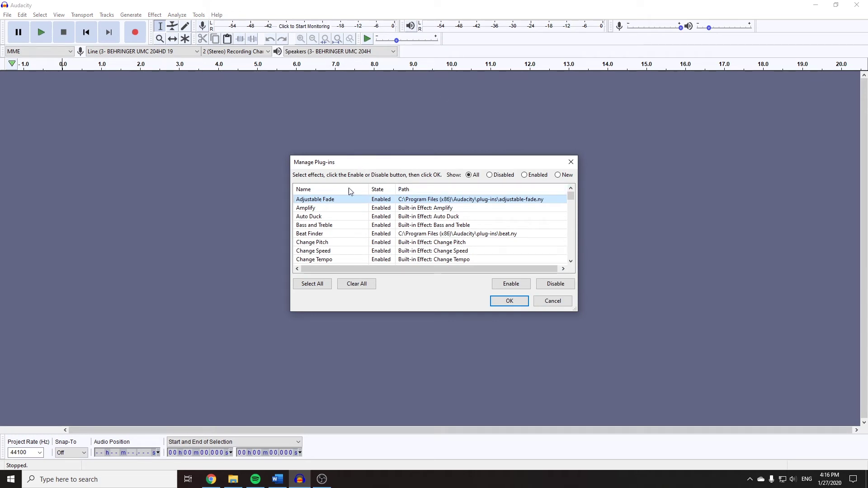
{"action": "scroll", "coordinate": [325, 237], "scroll_direction": "down", "scroll_amount": 4}
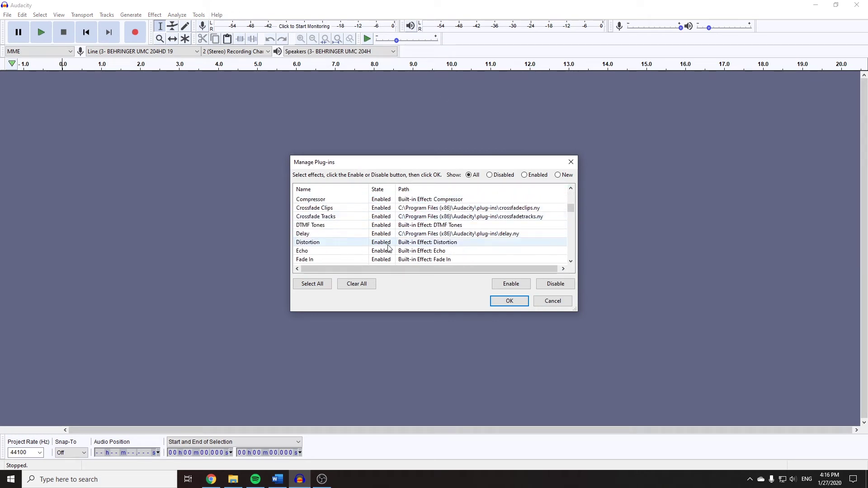
{"action": "scroll", "coordinate": [326, 236], "scroll_direction": "down", "scroll_amount": 1}
{"action": "scroll", "coordinate": [326, 238], "scroll_direction": "down", "scroll_amount": 2}
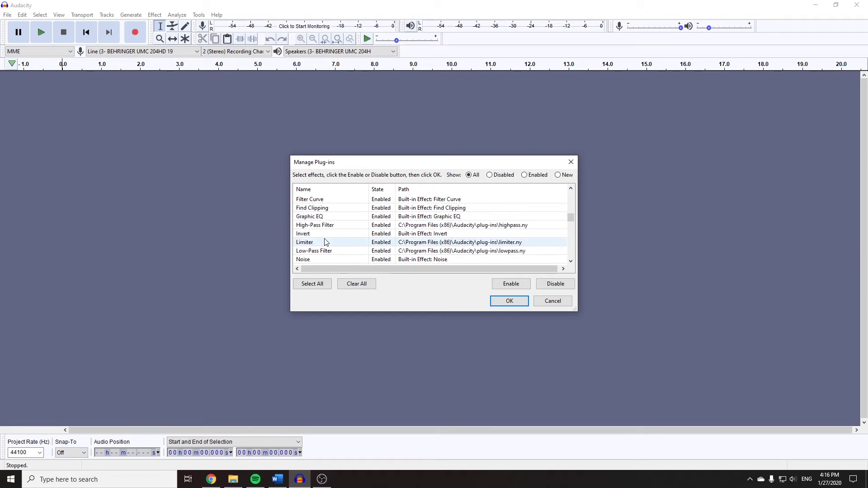
{"action": "scroll", "coordinate": [326, 241], "scroll_direction": "down", "scroll_amount": 1}
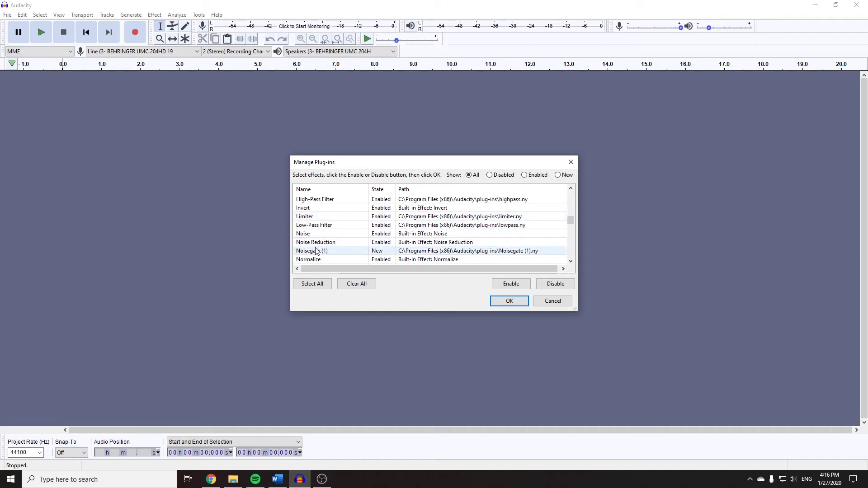
{"action": "left_click", "coordinate": [319, 252]}
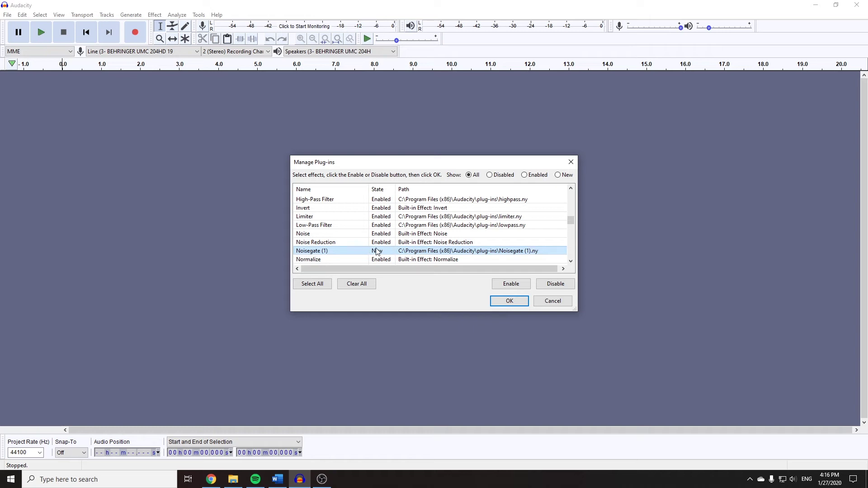
{"action": "left_click", "coordinate": [511, 284]}
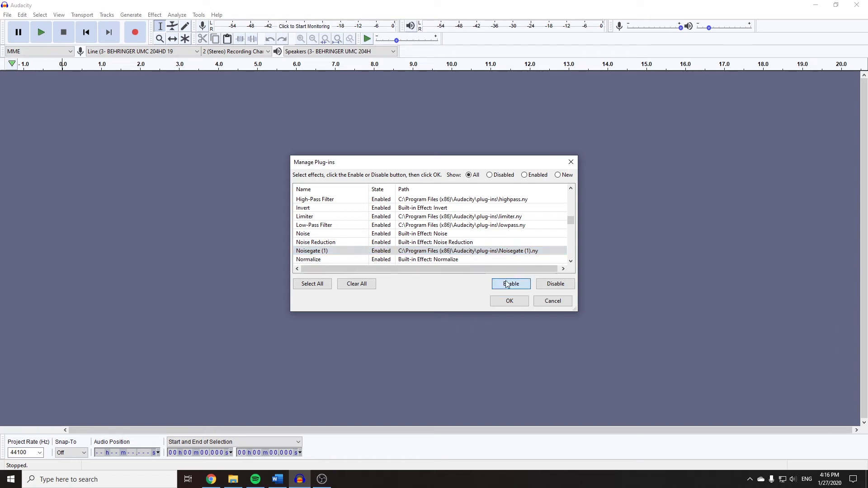
{"action": "left_click", "coordinate": [524, 305]}
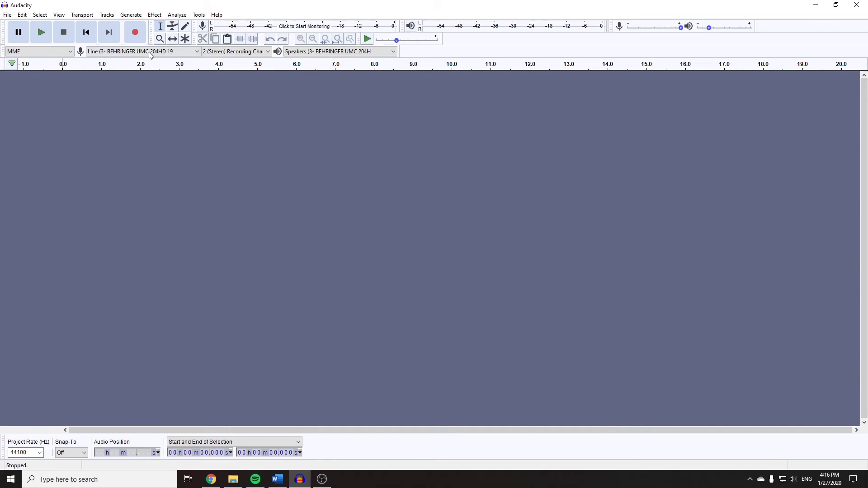
Record about four seconds of audio, select all of it, and open Effect > Noise Gate.
{"action": "left_click", "coordinate": [135, 33]}
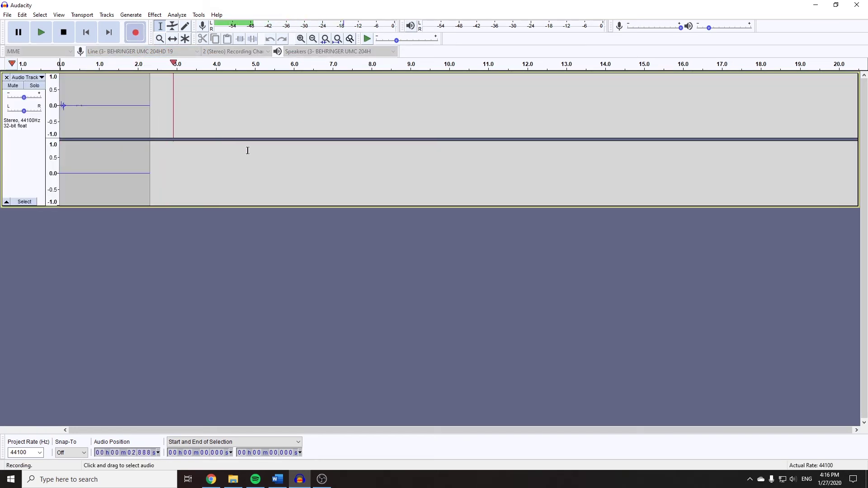
{"action": "key", "text": "space"}
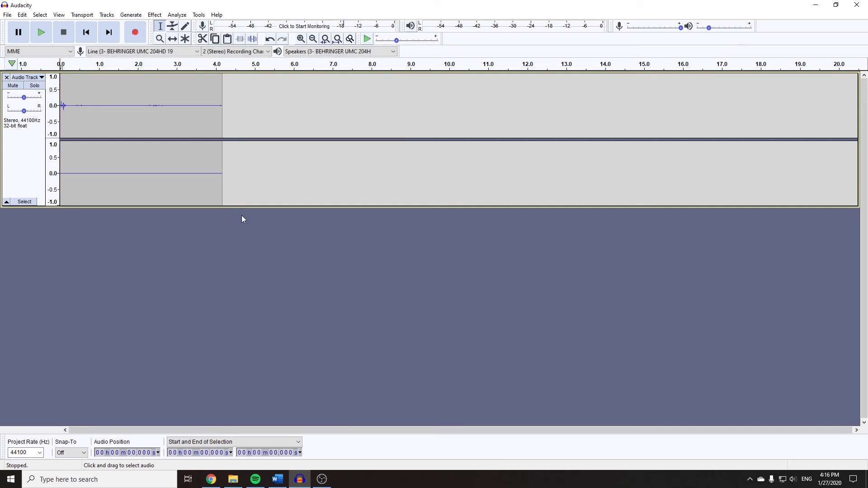
{"action": "key", "text": "ctrl+a"}
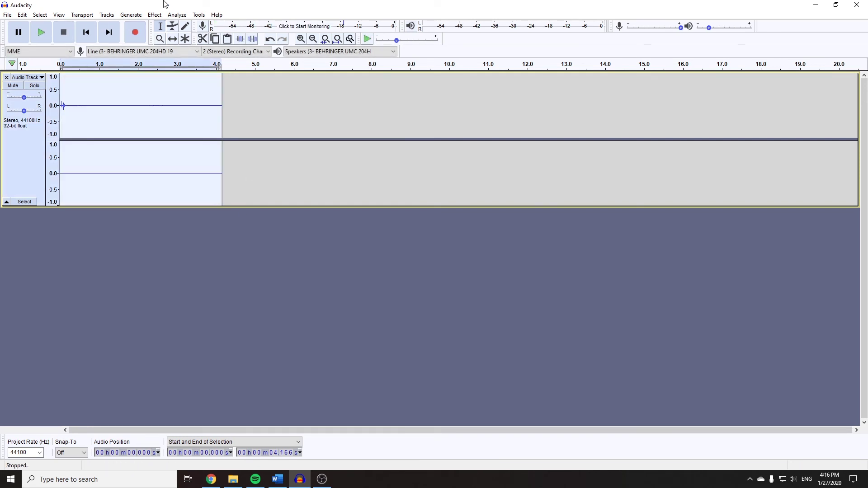
{"action": "left_click", "coordinate": [155, 14]}
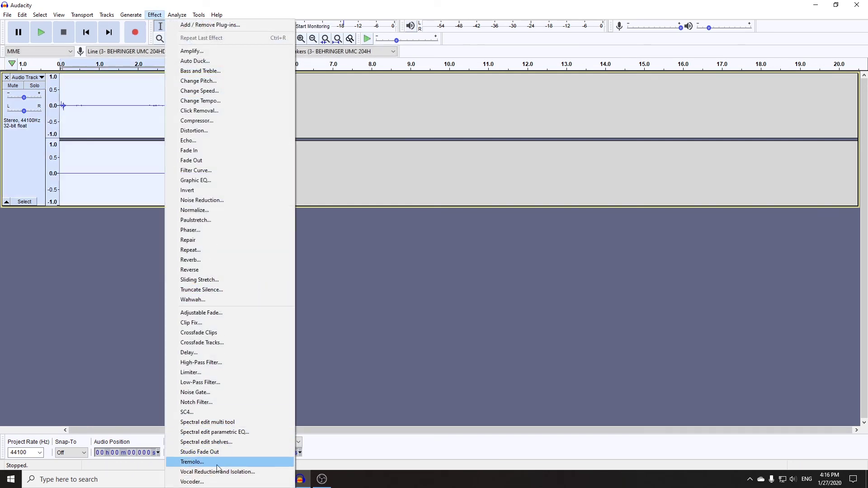
{"action": "left_click", "coordinate": [210, 392]}
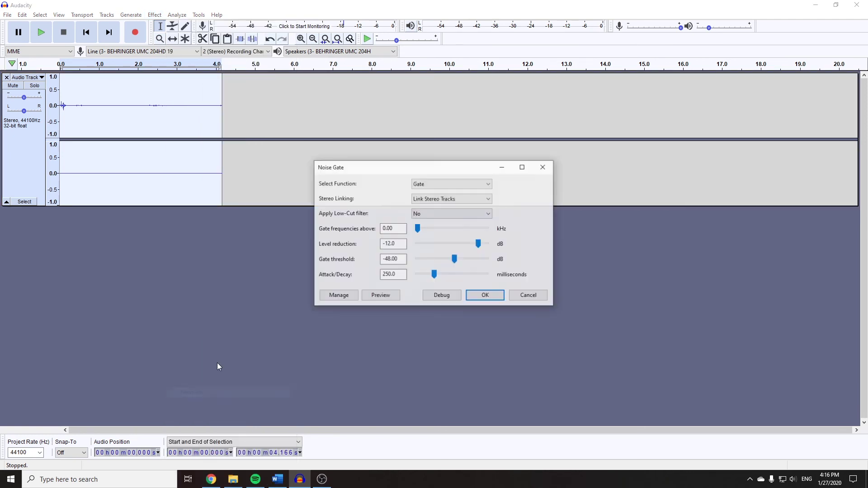